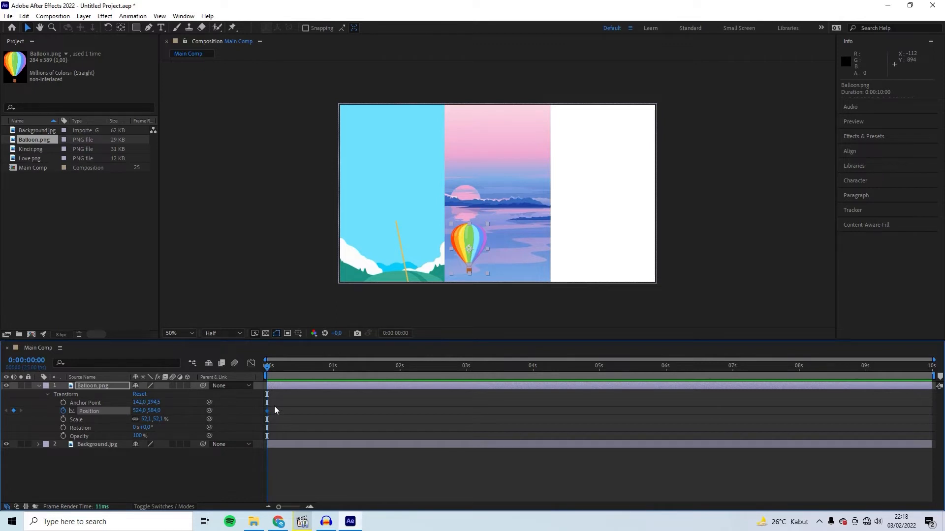
Step: Add a position keyframe for Balloon.png at 0:00:09:24, moving the balloon to about 752, 140 in the upper part of the sunset scene
click(272, 367)
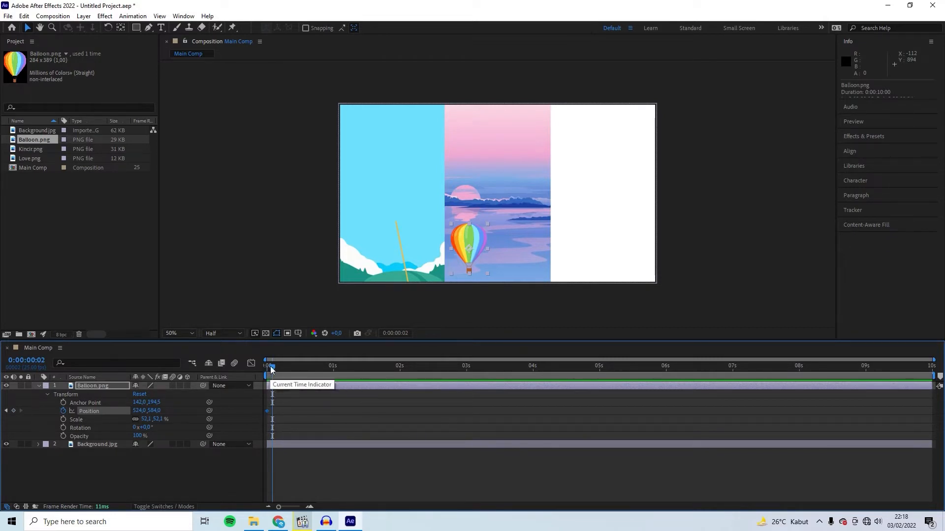
key(Home)
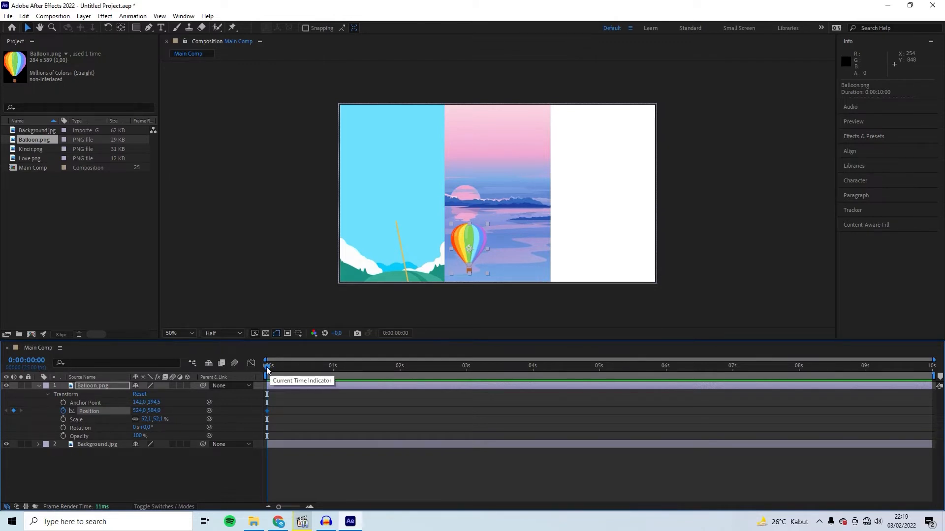
drag(267, 368, 931, 368)
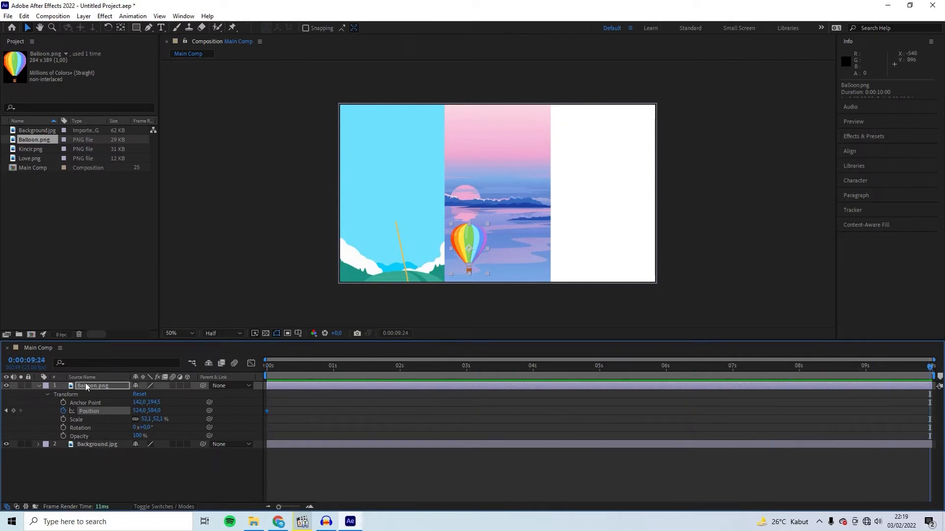
click(14, 412)
drag(463, 246, 530, 128)
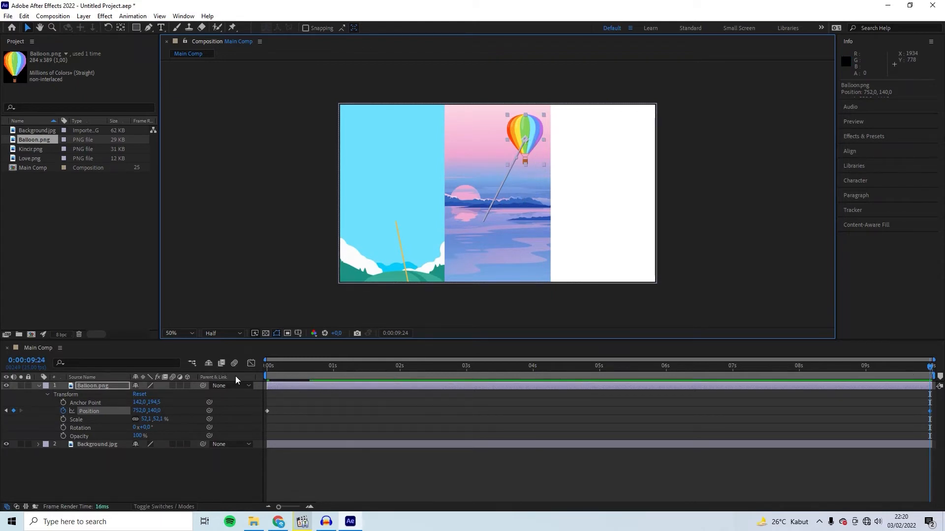
Step: Preview the balloon's movement from the start of the composition and check its first and last position keyframes
click(266, 367)
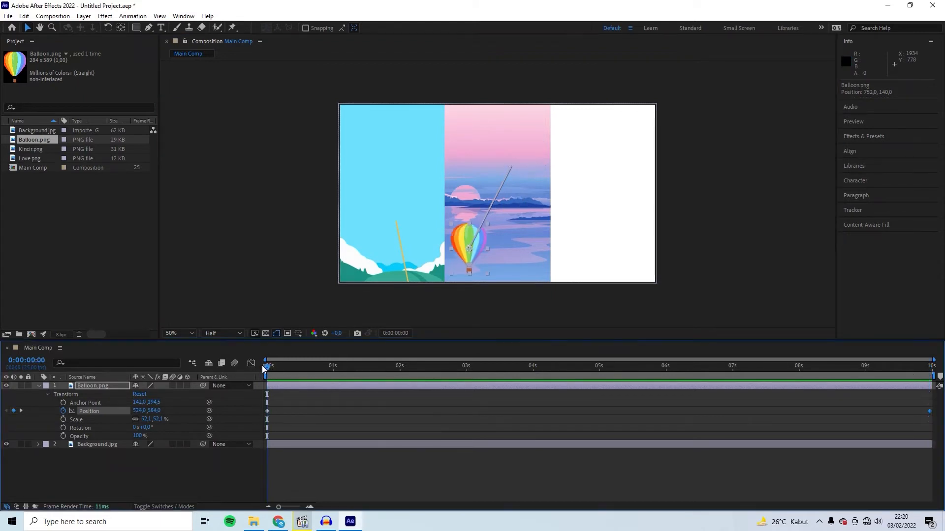
key(space)
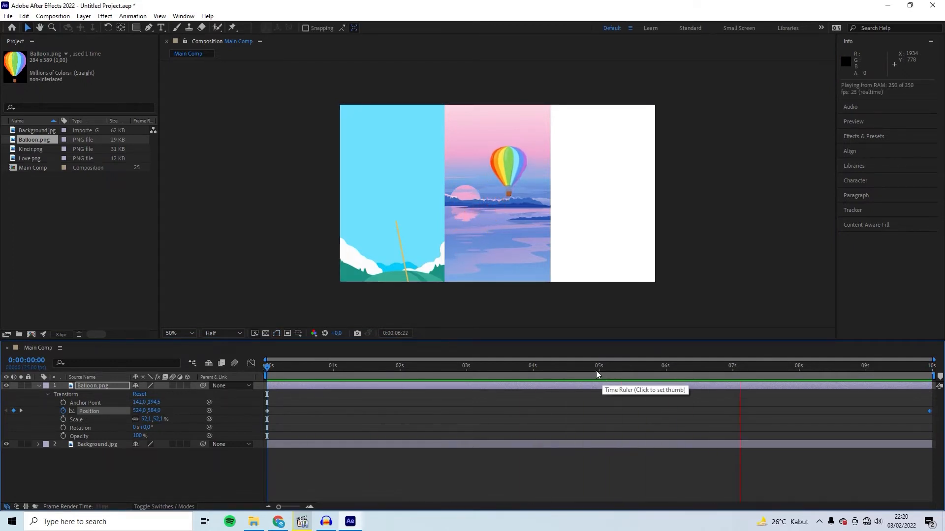
key(space)
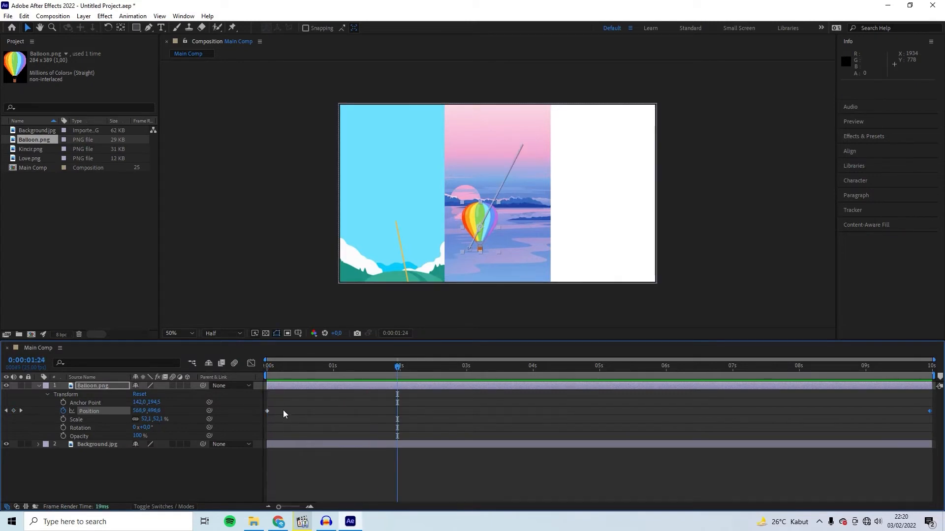
click(268, 410)
click(929, 410)
Step: Collapse the Balloon.png layer's properties and return to the start of the composition
click(47, 394)
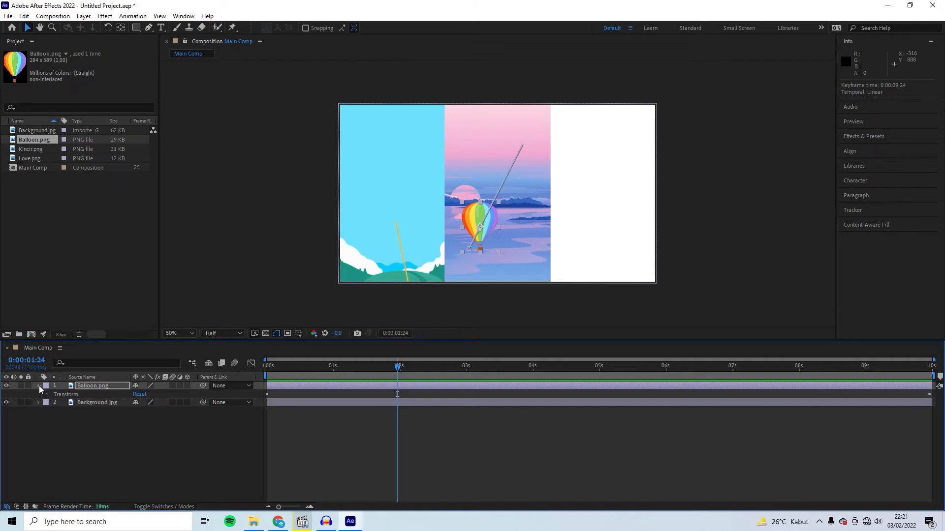
click(40, 386)
key(Home)
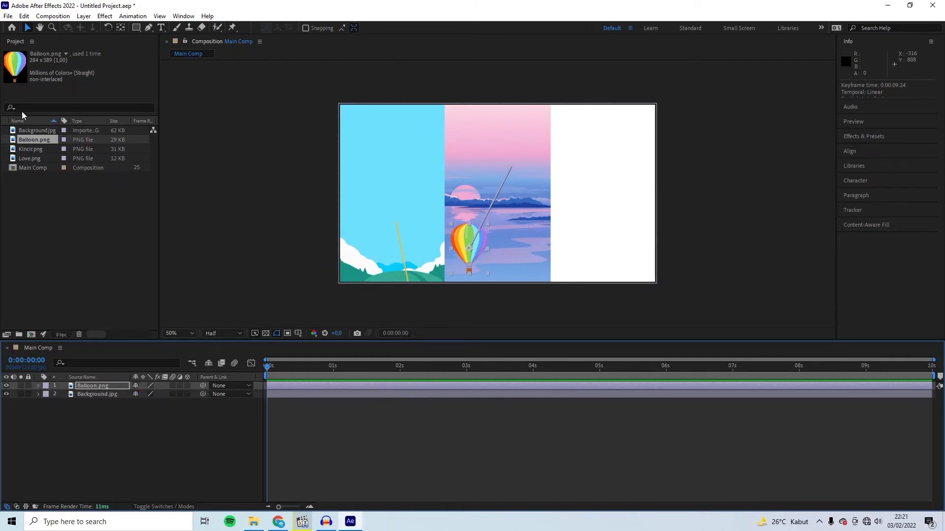
Step: Add Kincir.png as the uppermost layer, shrink it to about 61 by 59%, and place it on the yellow stick at about 224, 460
click(31, 150)
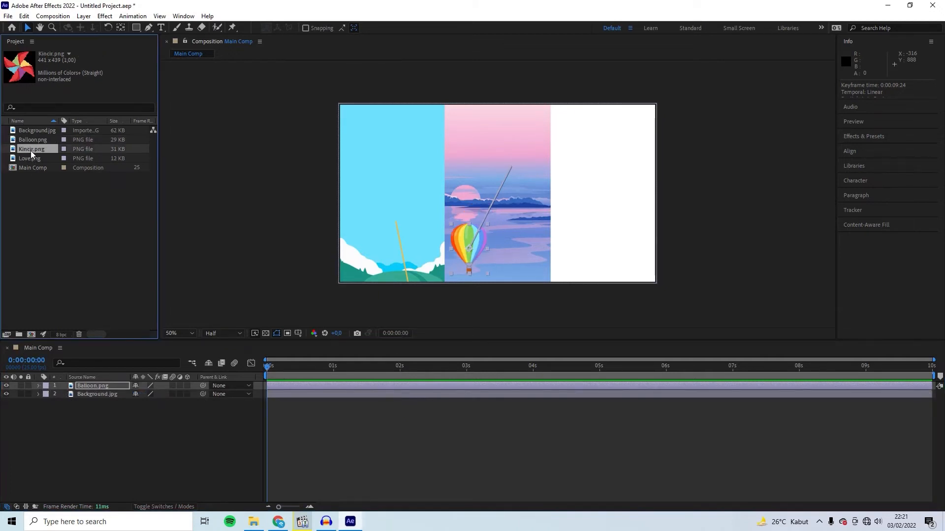
drag(28, 149, 93, 220)
drag(27, 149, 92, 383)
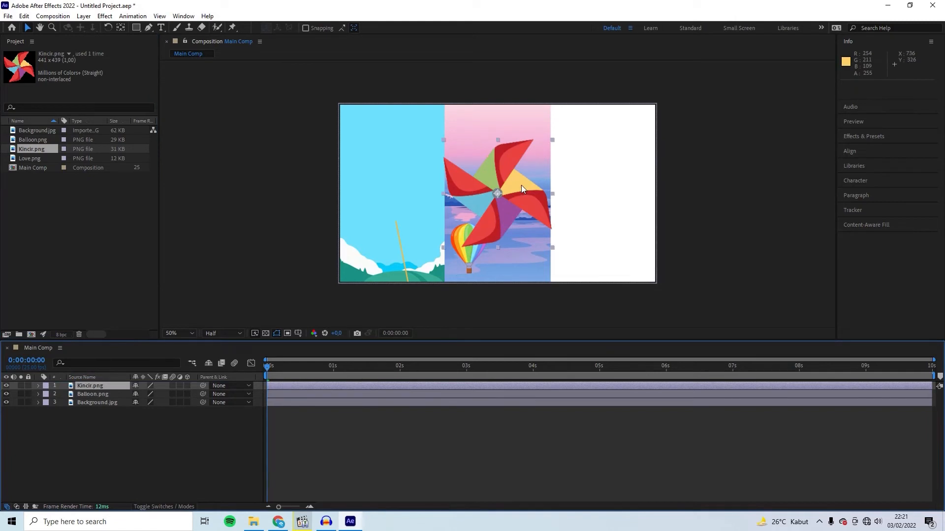
drag(521, 186, 419, 203)
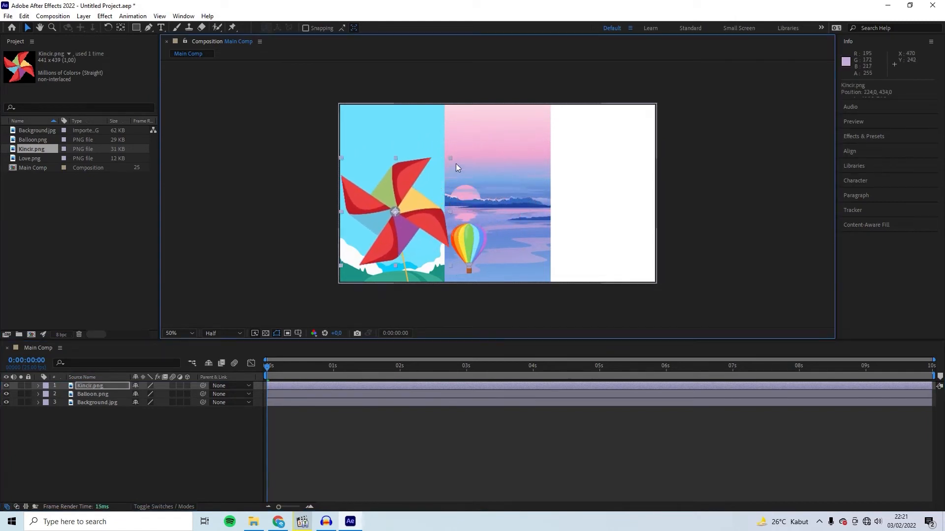
drag(449, 158, 408, 203)
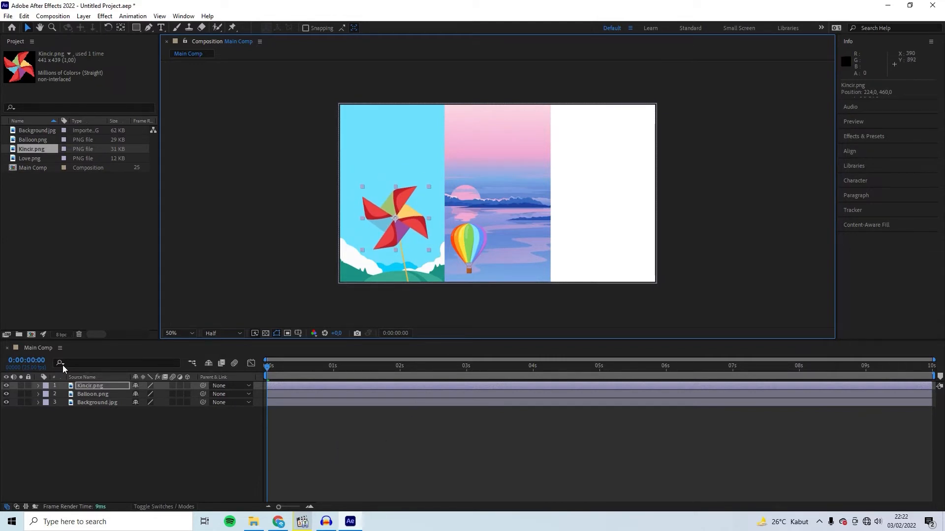
Step: Reveal the Kincir.png layer's transform properties and set a starting rotation keyframe at 0:00:00:00
click(38, 386)
click(46, 394)
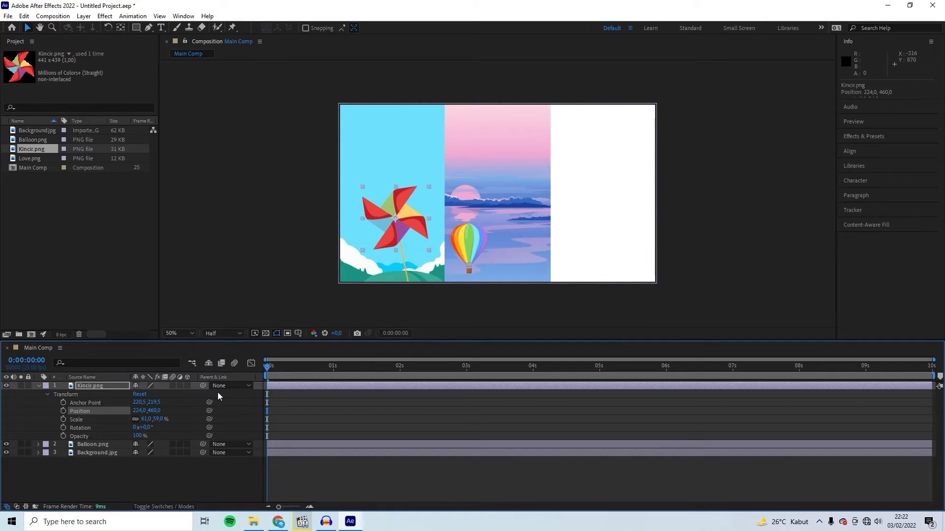
click(96, 419)
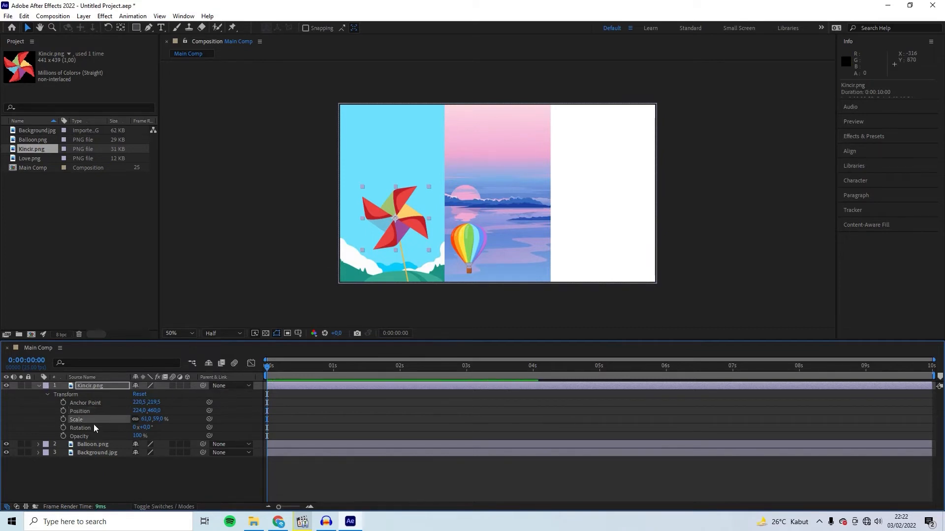
click(93, 428)
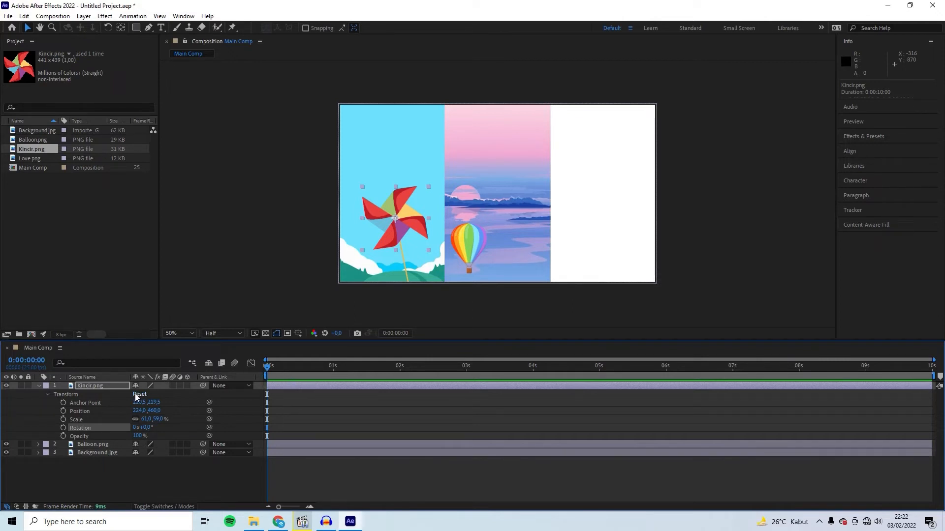
click(64, 427)
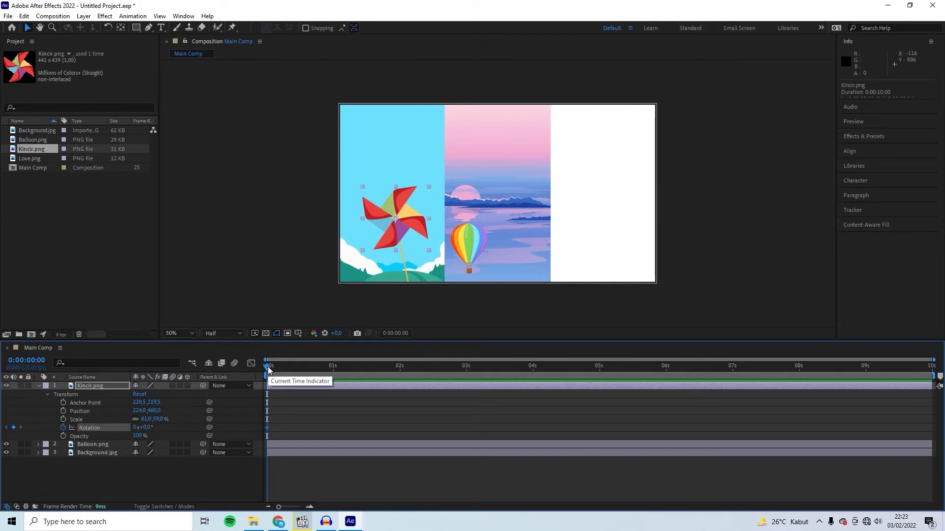
Step: Add a rotation keyframe for Kincir.png at 0:00:09:24 with a value of 1 full revolution
drag(269, 370, 932, 369)
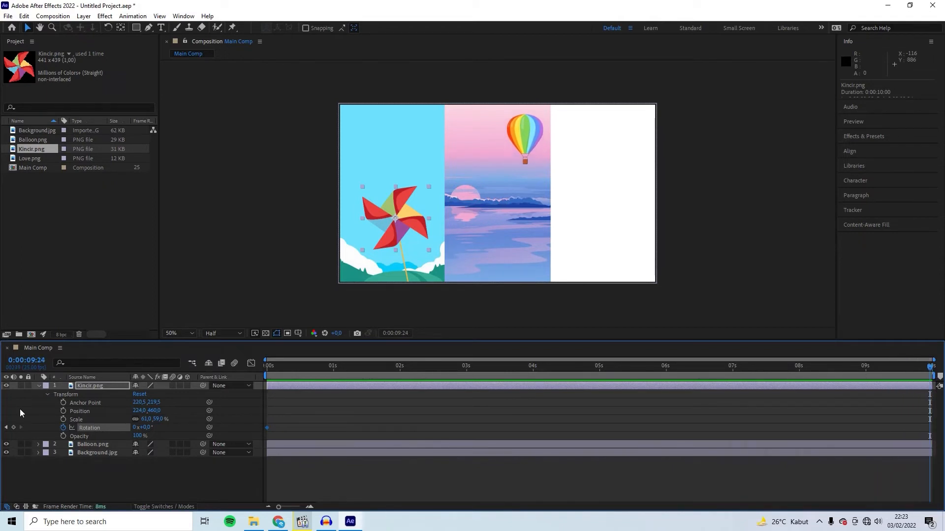
click(14, 427)
click(164, 429)
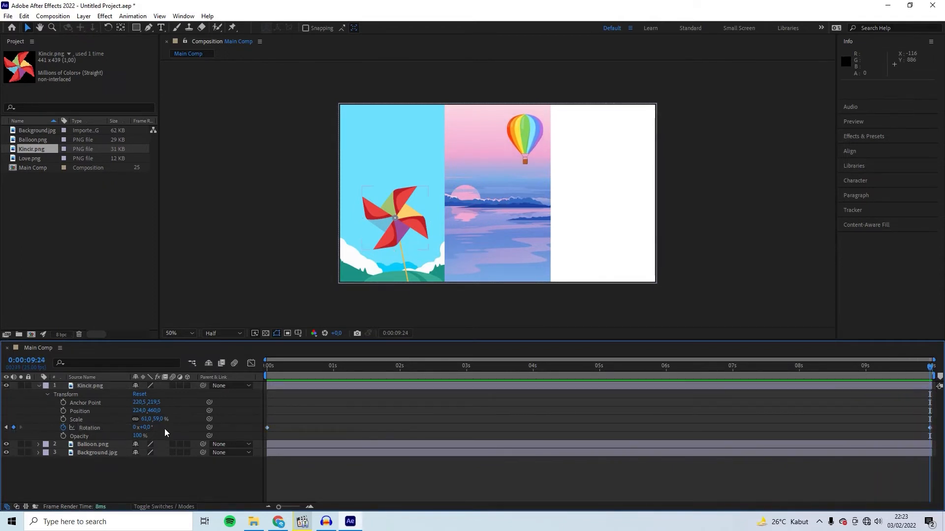
click(135, 428)
text(1)
key(Return)
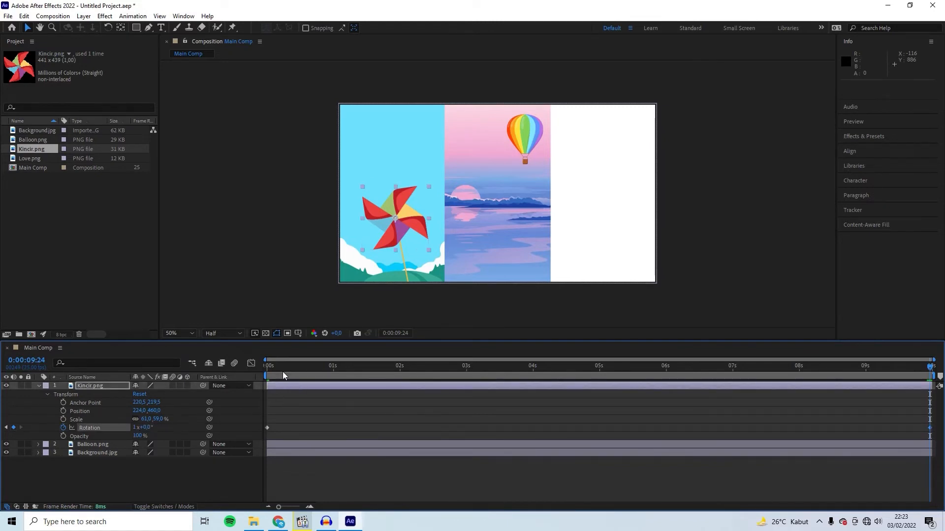
Step: Preview the pinwheel's rotation from the start of the composition, then return to 0:00:00:00
drag(276, 365, 261, 367)
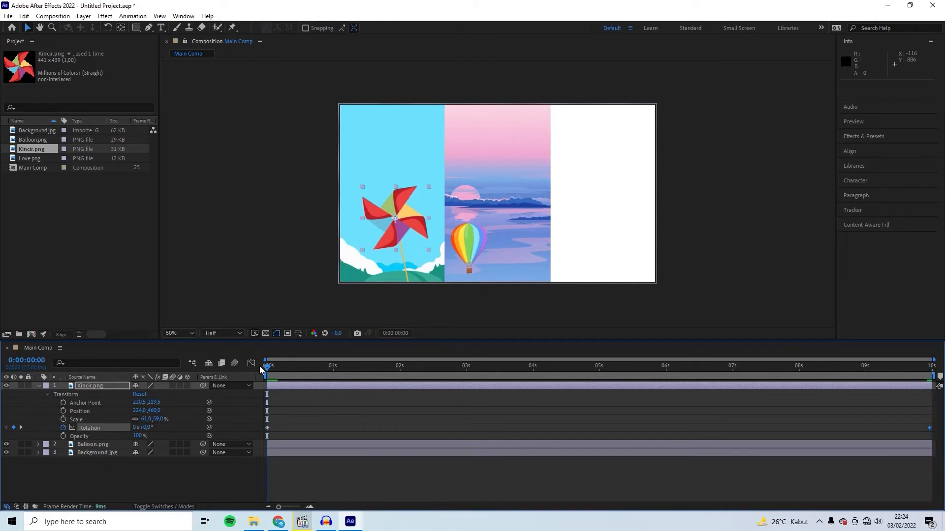
key(space)
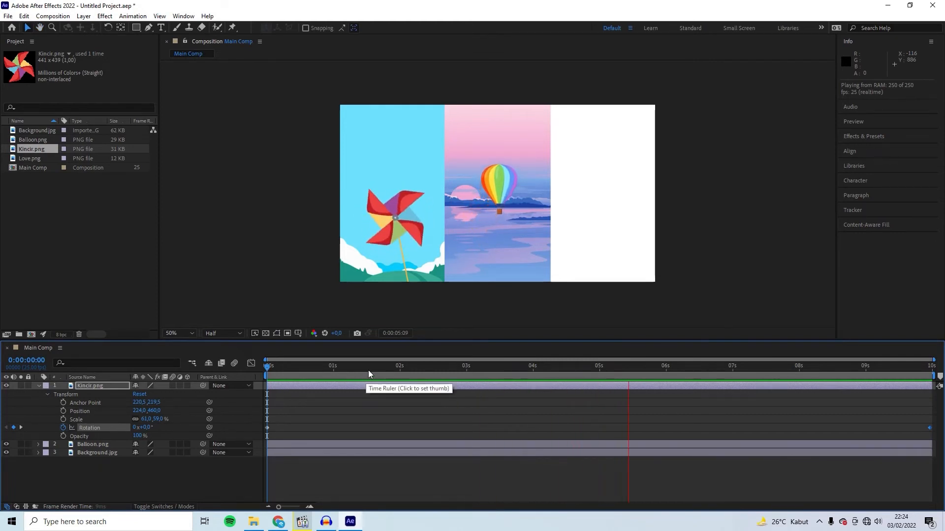
key(space)
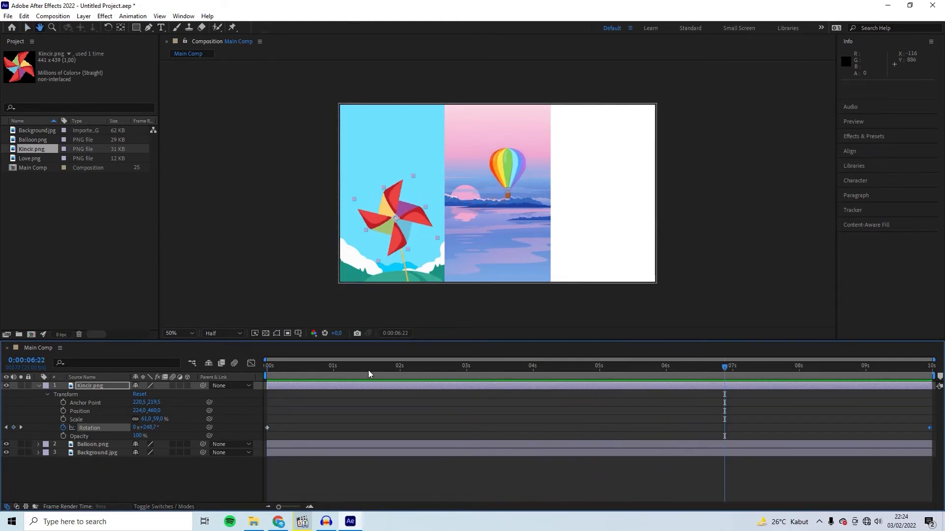
drag(373, 365, 253, 367)
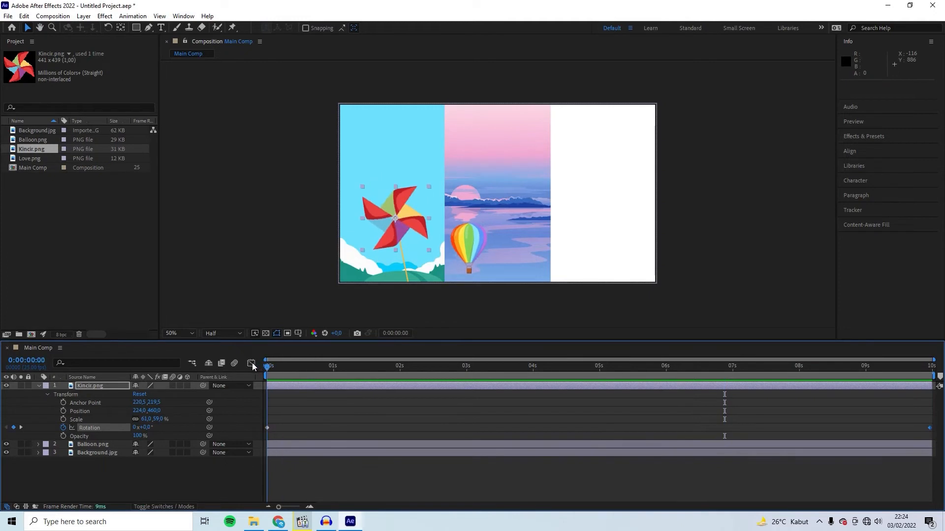
Step: Collapse the Kincir.png layer, add Love.png above it, and move the heart to about 1084, 360 on the white area
click(39, 386)
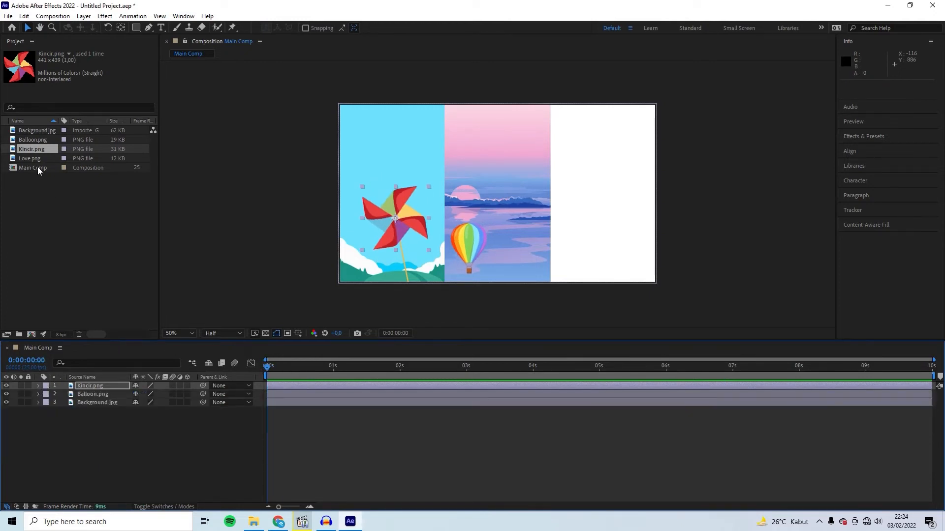
click(24, 160)
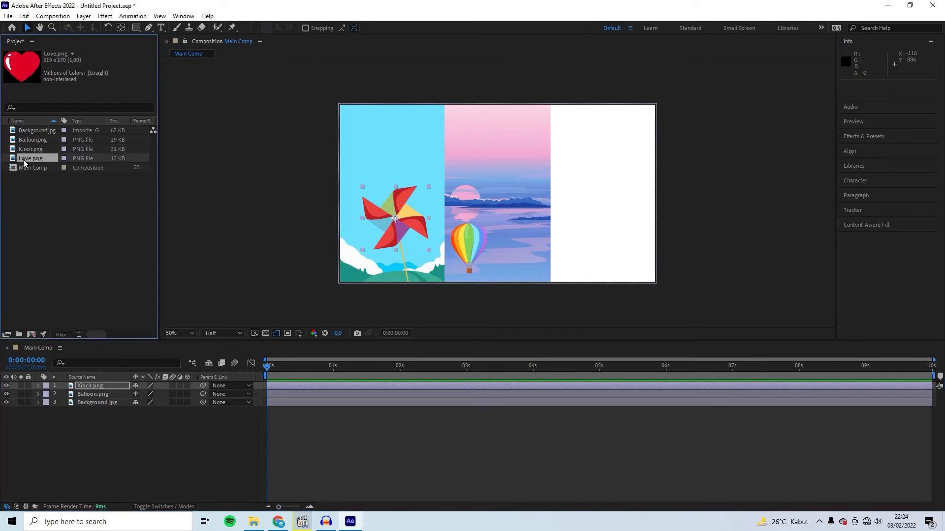
drag(25, 163, 99, 386)
drag(484, 183, 594, 183)
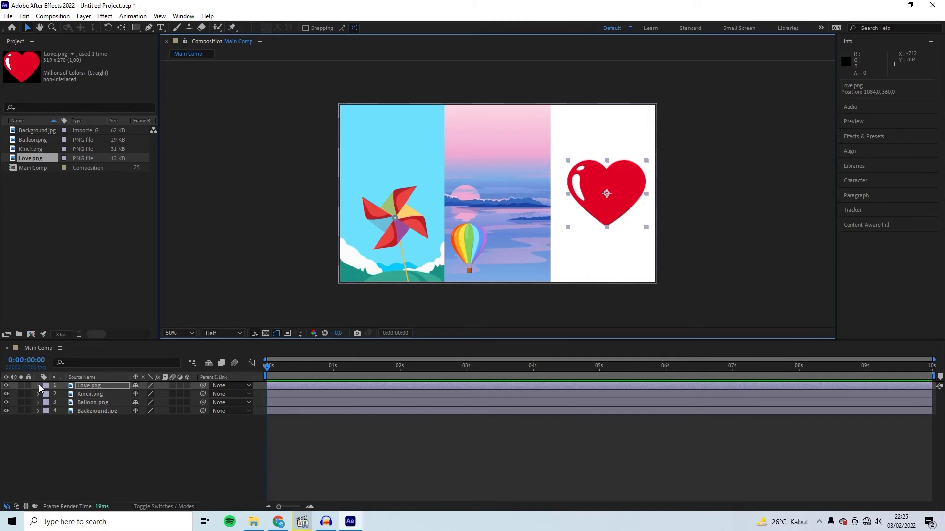
Step: Set a starting scale keyframe of 60% for the Love.png layer at 0:00:00:00
click(39, 387)
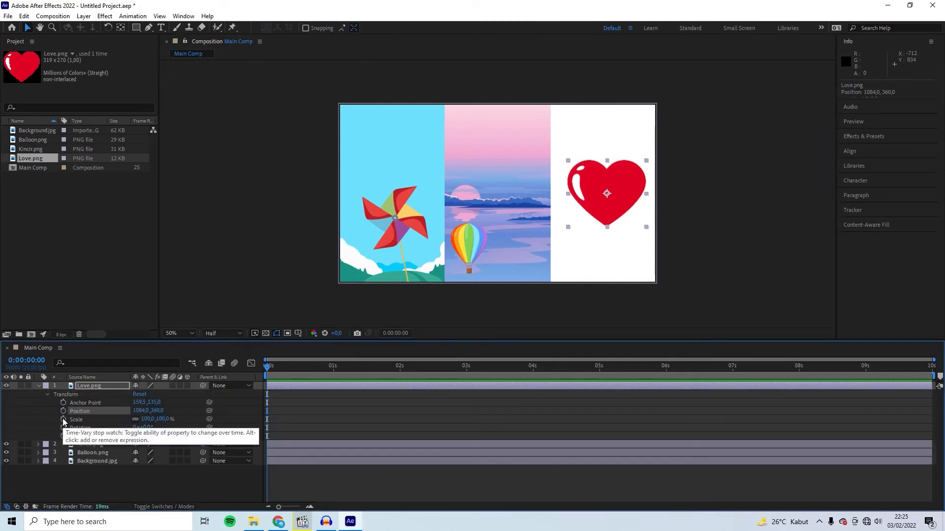
click(84, 421)
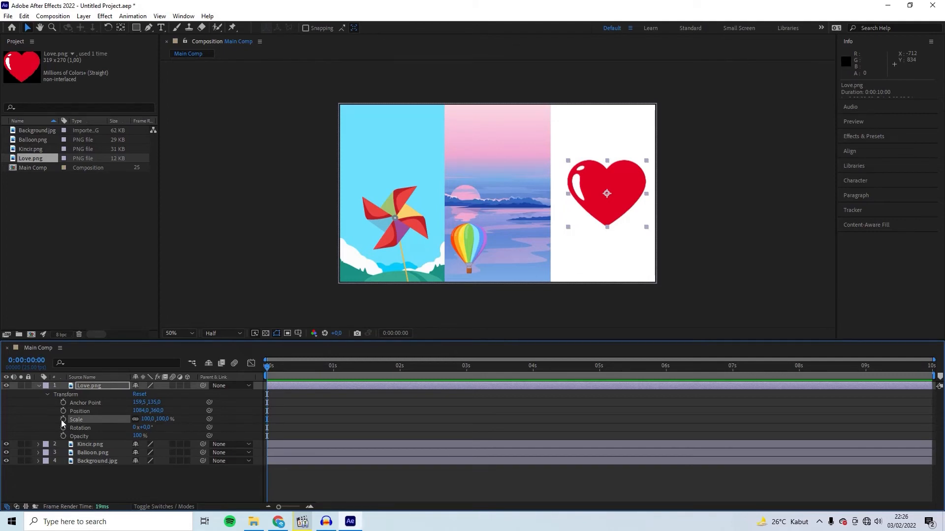
click(63, 419)
click(163, 419)
text(60)
key(Return)
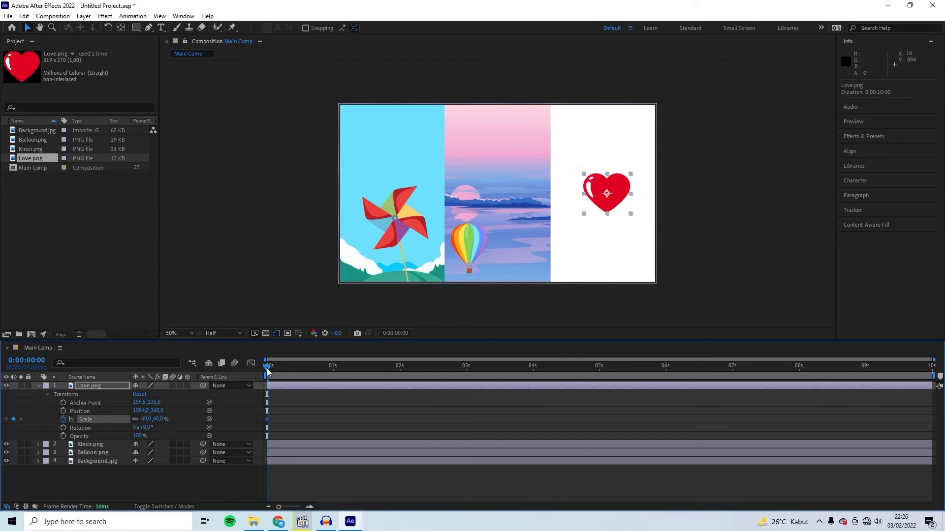
Step: Add a scale keyframe of 100% for the Love.png layer at 0:00:02:00
drag(267, 369, 400, 369)
click(160, 419)
key(Return)
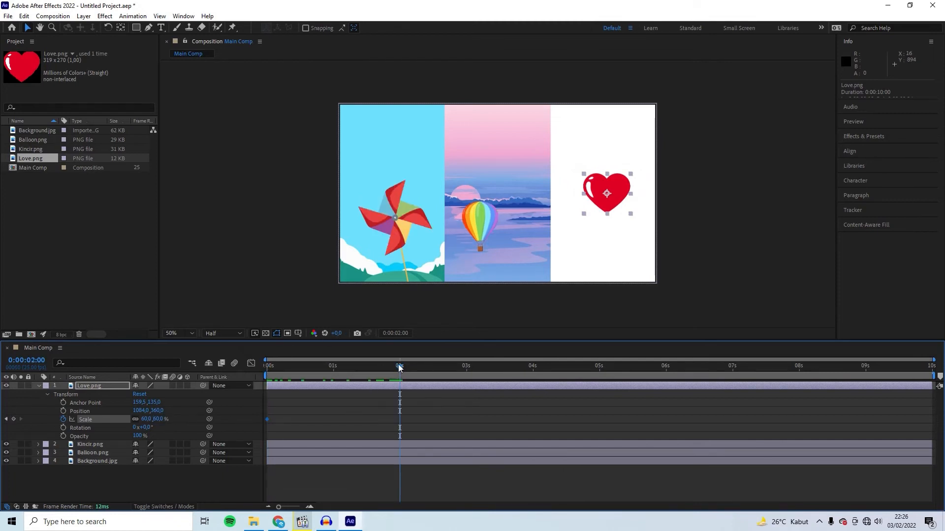
click(157, 419)
text(100)
key(Return)
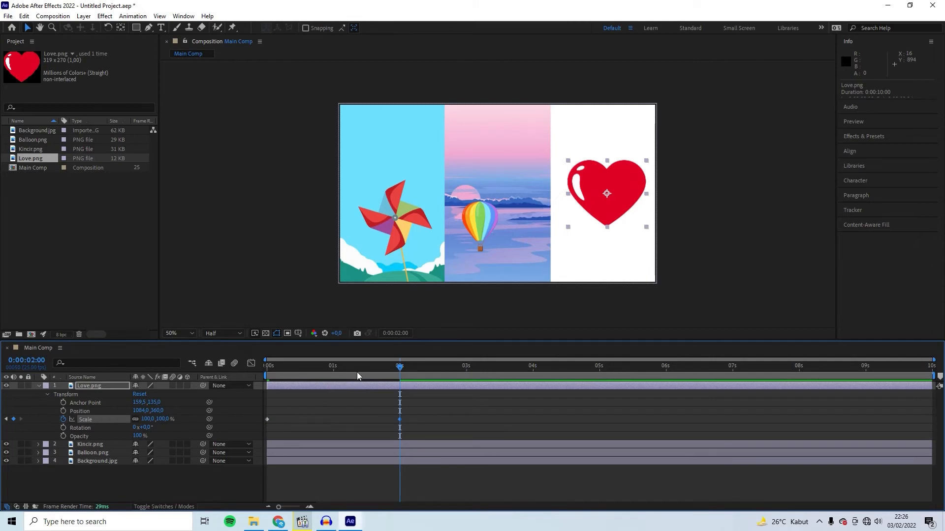
Step: Preview the heart's scale animation from the start of the composition
drag(361, 369, 254, 370)
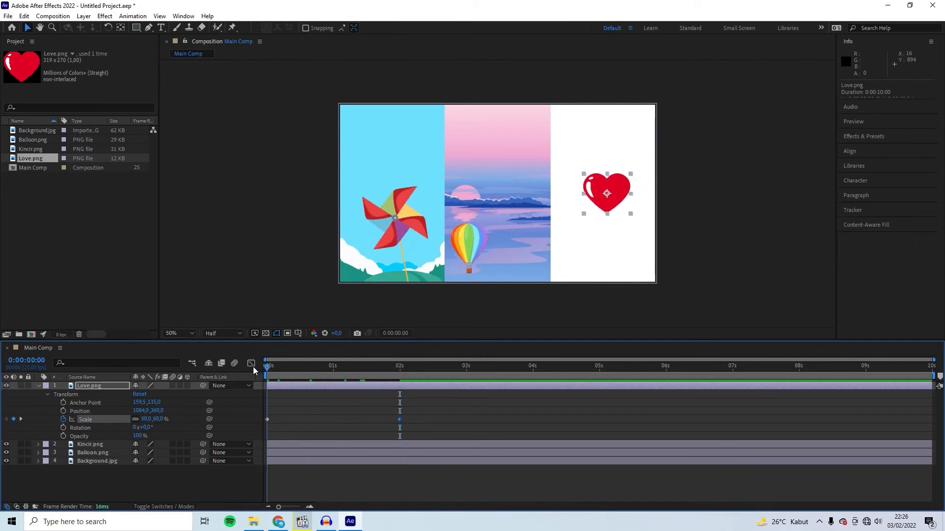
key(space)
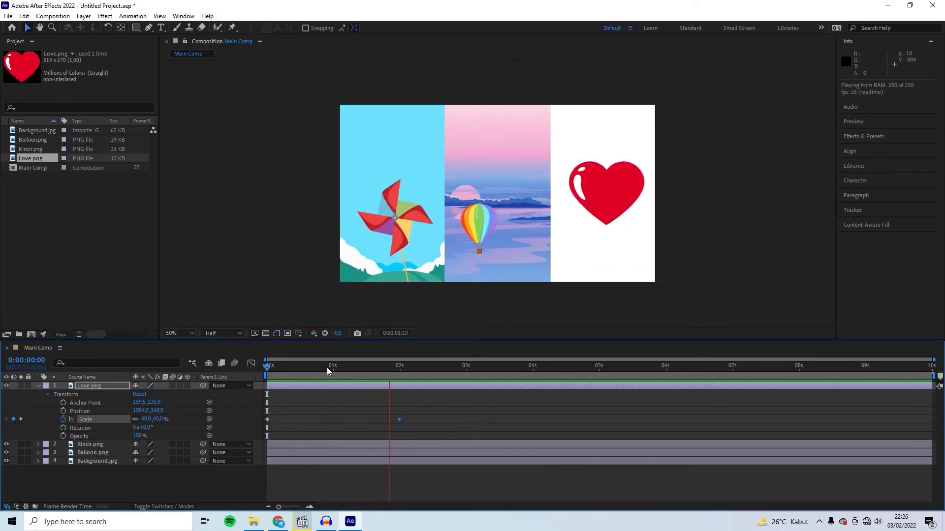
key(space)
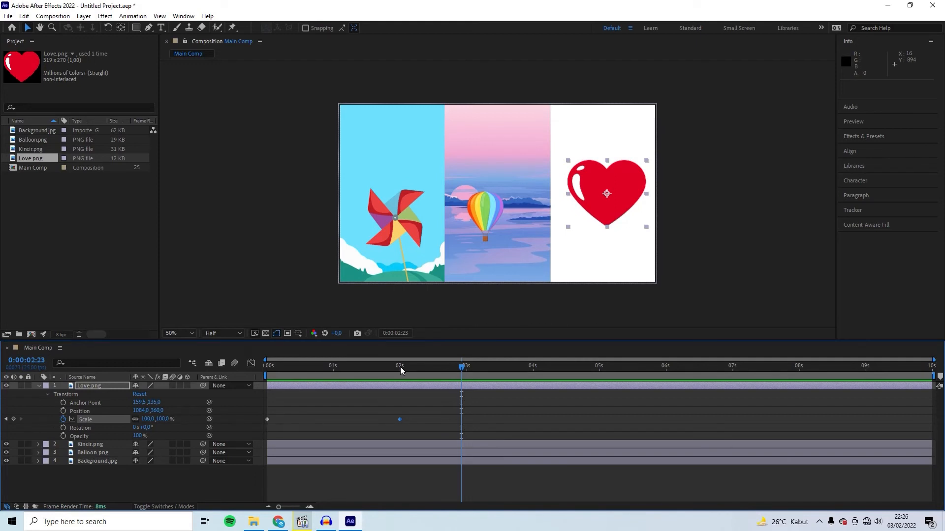
Step: Add a scale keyframe of 60% for the Love.png layer at 0:00:04:00
click(400, 368)
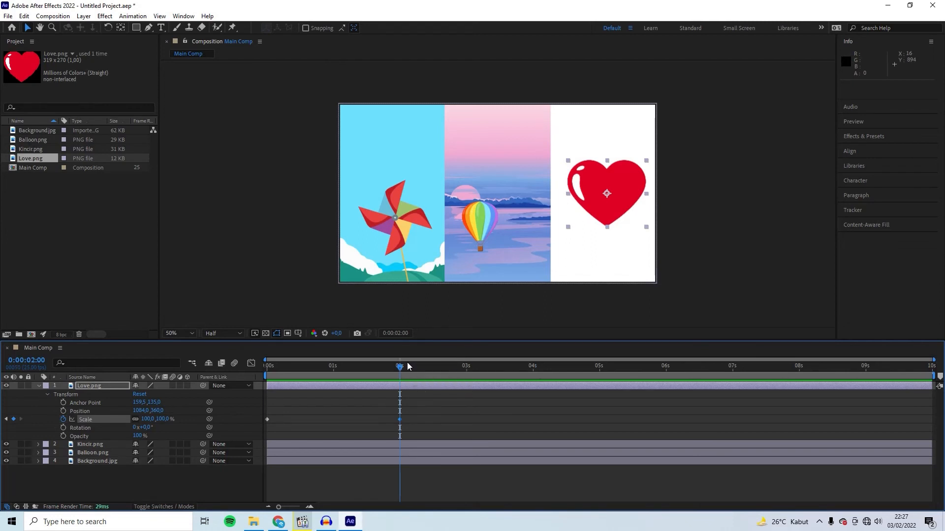
drag(402, 368, 533, 368)
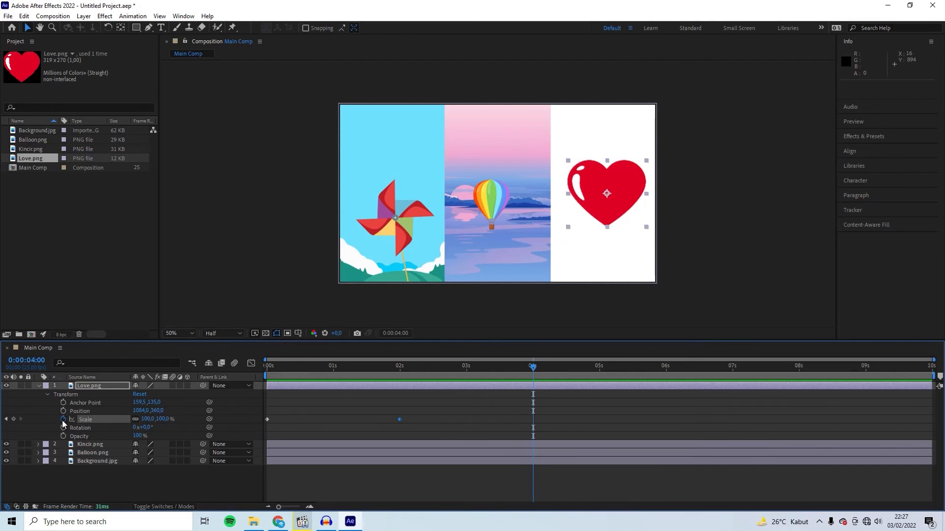
click(163, 419)
key(BackSpace)
text(60)
key(Return)
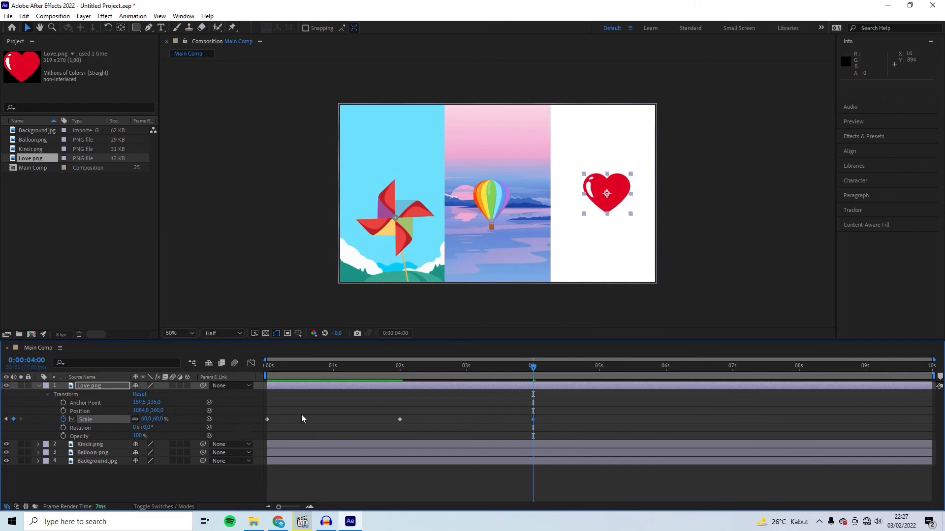
Step: Play the composition from the start to check the heart growing and shrinking over the first four seconds
click(342, 371)
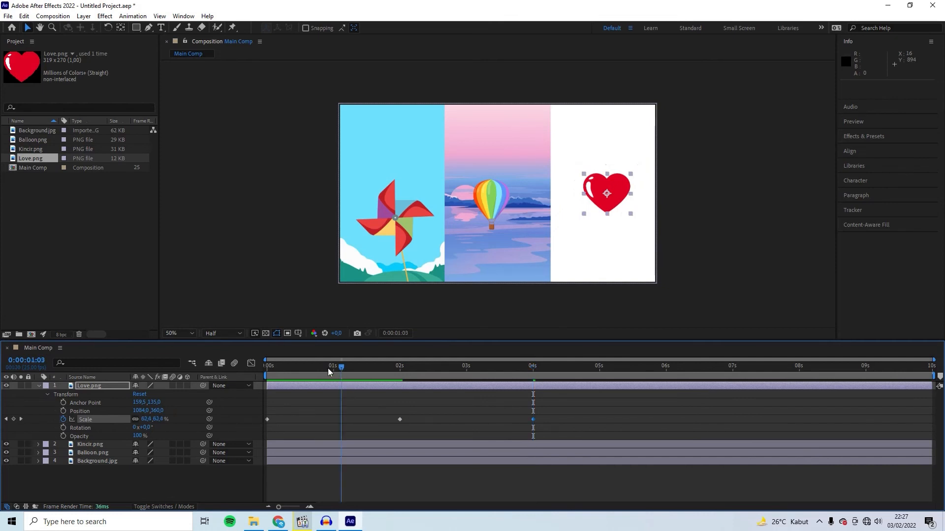
click(266, 365)
key(space)
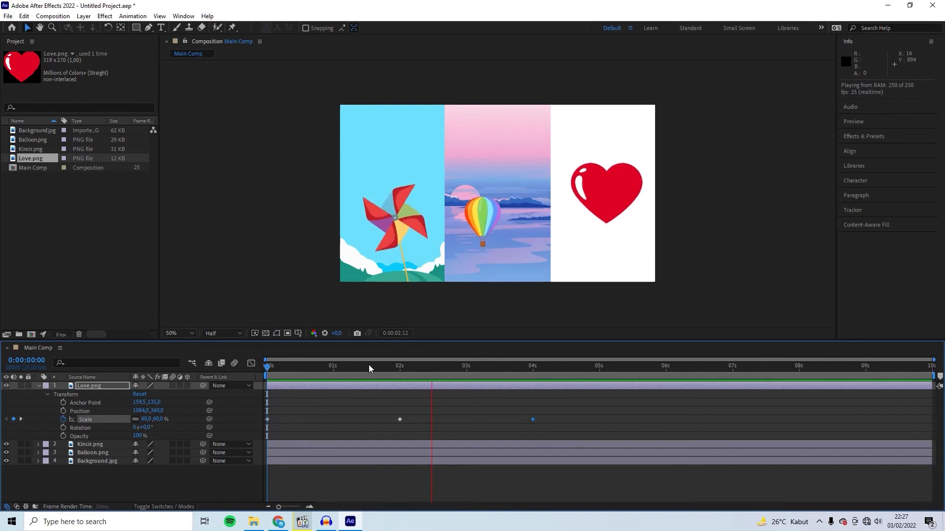
Step: Add a scale keyframe of 100% for the Love.png layer at 0:00:06:00
click(533, 366)
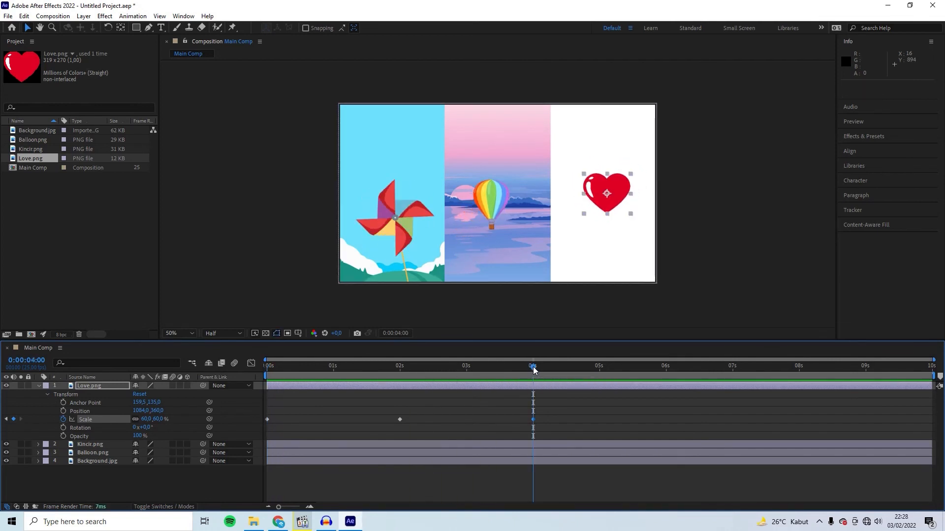
drag(534, 369, 667, 369)
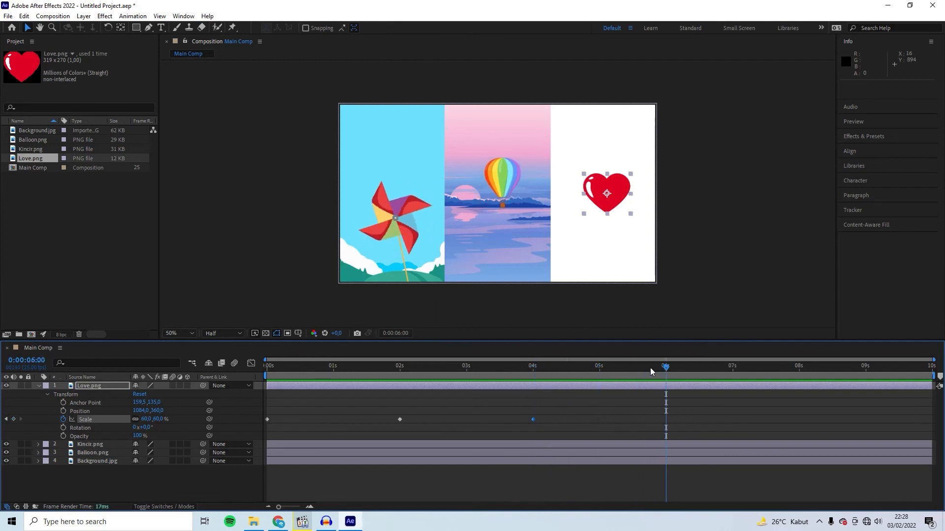
click(159, 419)
text(100)
key(Return)
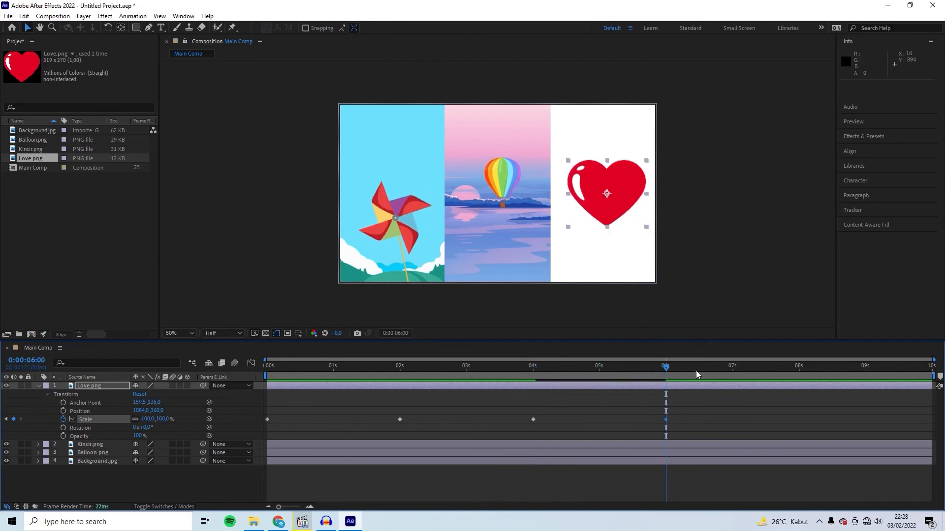
Step: Add a scale keyframe of 60% for the Love.png layer at 0:00:08:00
click(799, 368)
click(161, 419)
text(60)
key(Return)
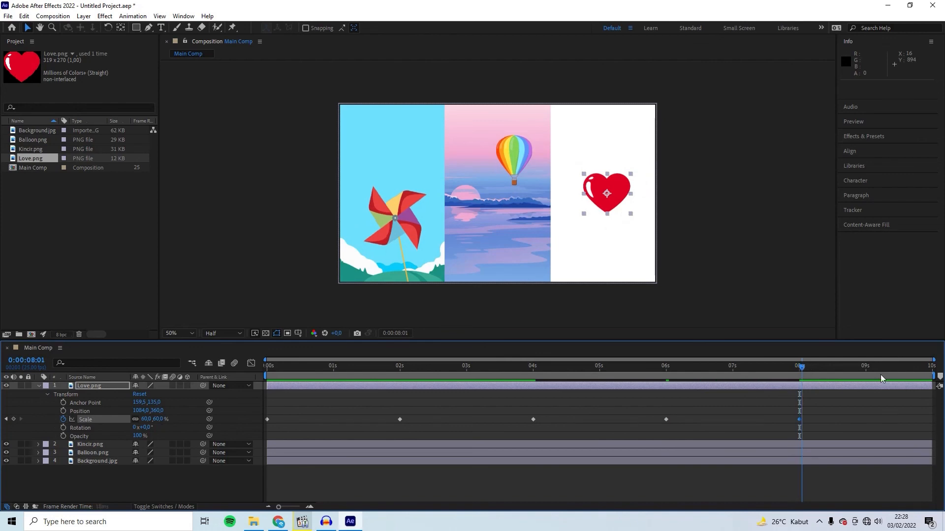
Step: Add a final scale keyframe of 100% for the Love.png layer at the end of the composition
key(End)
click(158, 419)
text(100)
key(Return)
Step: Preview the full animation of the pinwheel, balloon and heart from the start, and stop playback
key(Home)
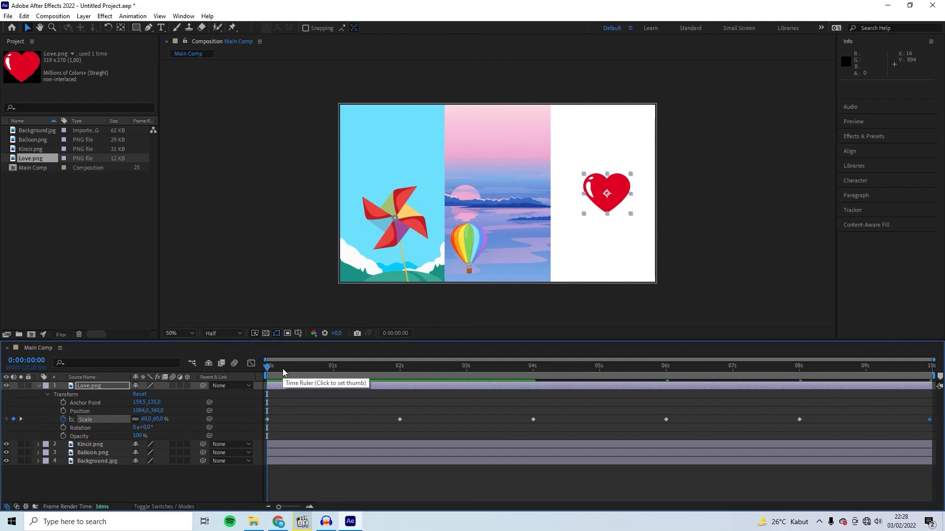
key(space)
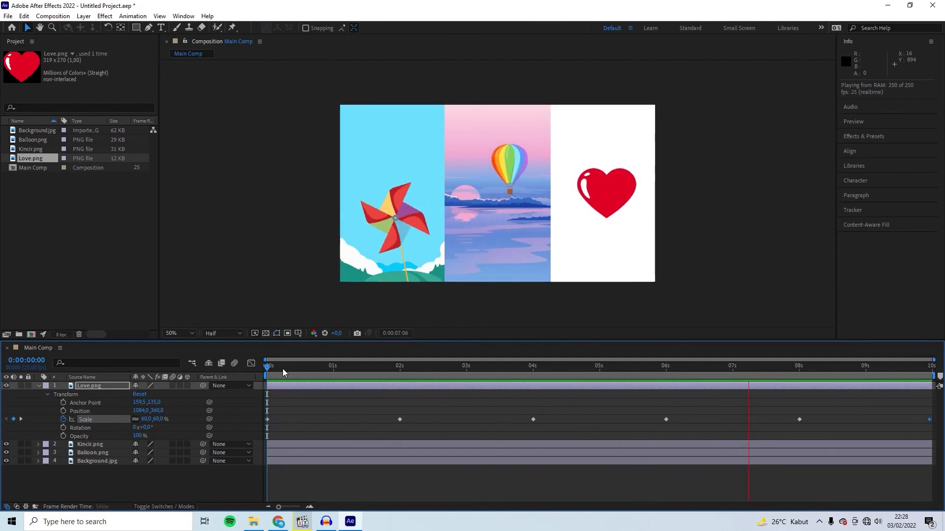
key(space)
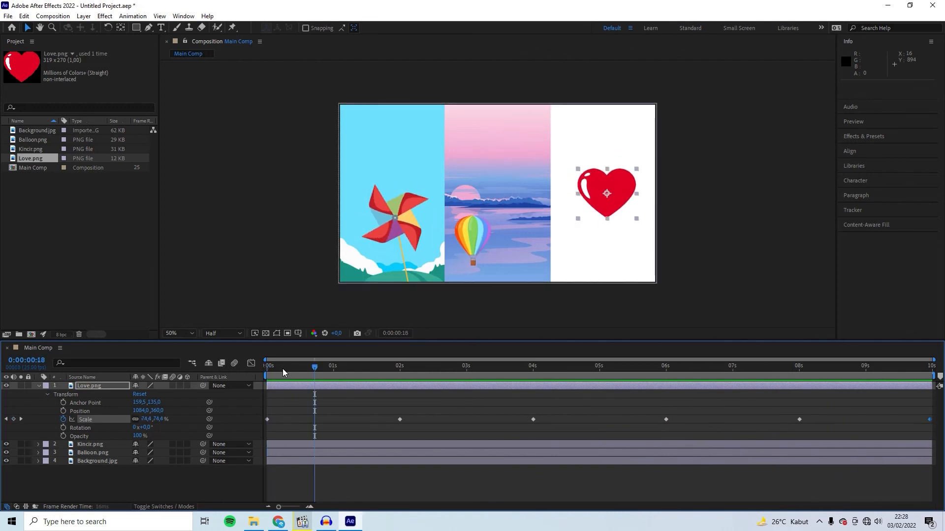